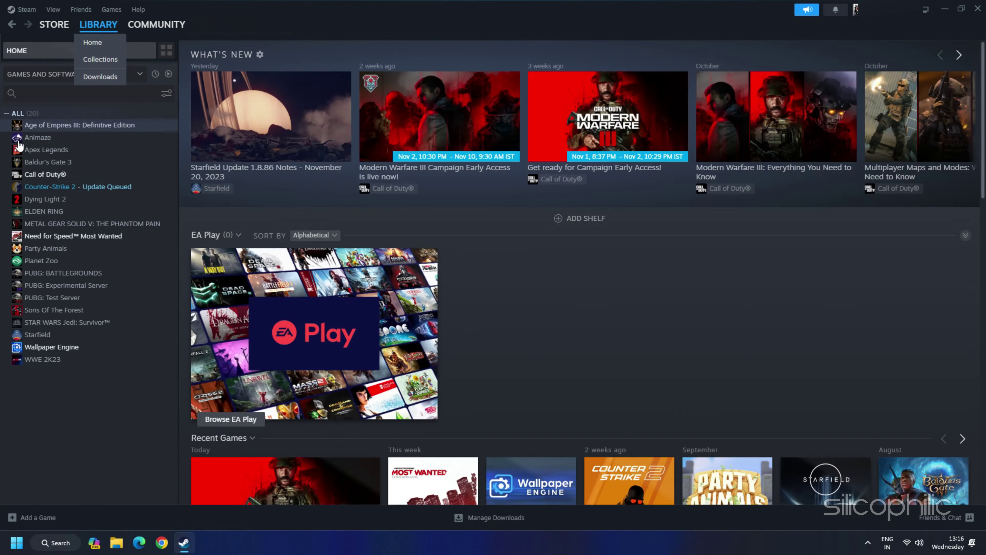
Step: Launch Call of Duty from the Steam Library to reach the Call of Duty HQ home screen
{"action": "left_click", "coordinate": [45, 175]}
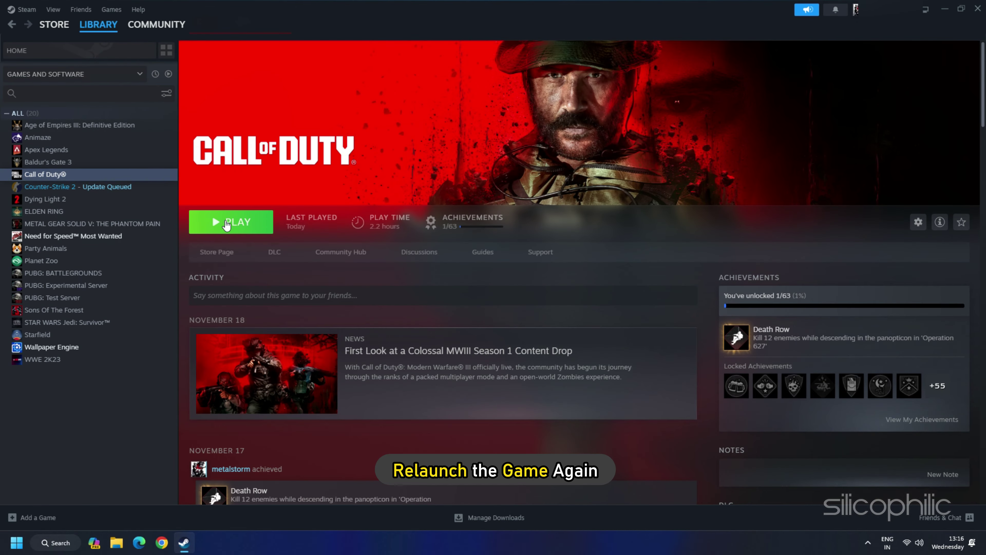
{"action": "left_click", "coordinate": [249, 226]}
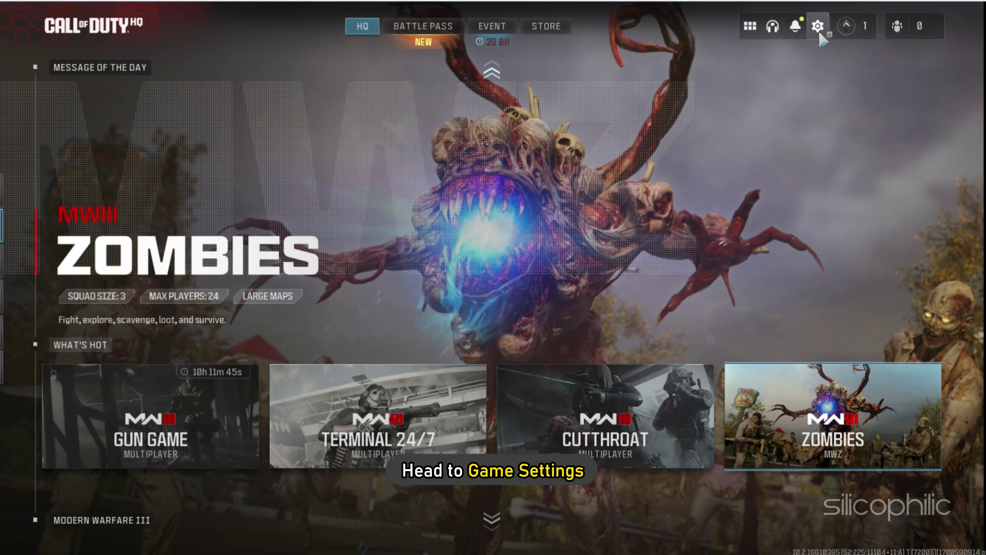
Step: In Graphics settings, restart shader pre-loading and confirm deleting the shader cache
{"action": "left_click", "coordinate": [817, 26]}
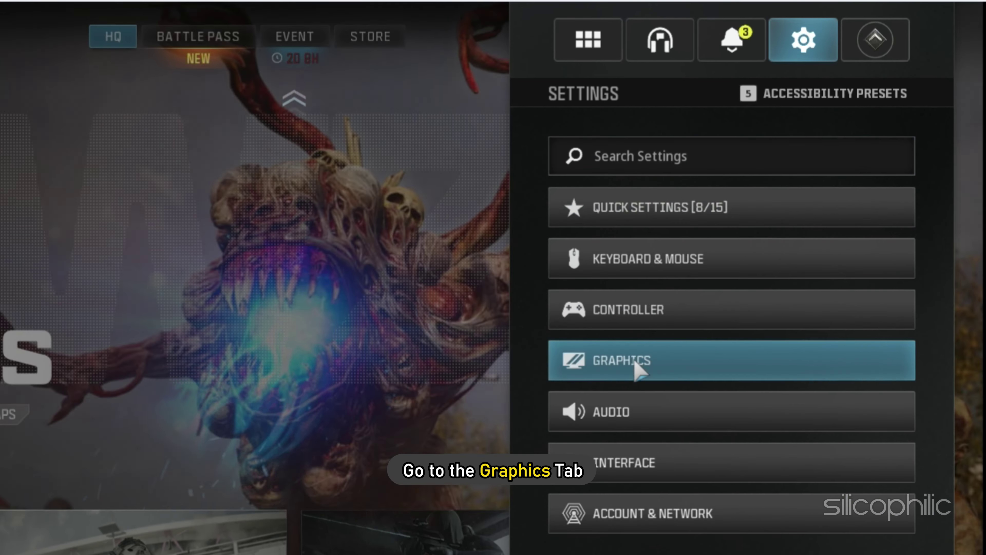
{"action": "left_click", "coordinate": [740, 259]}
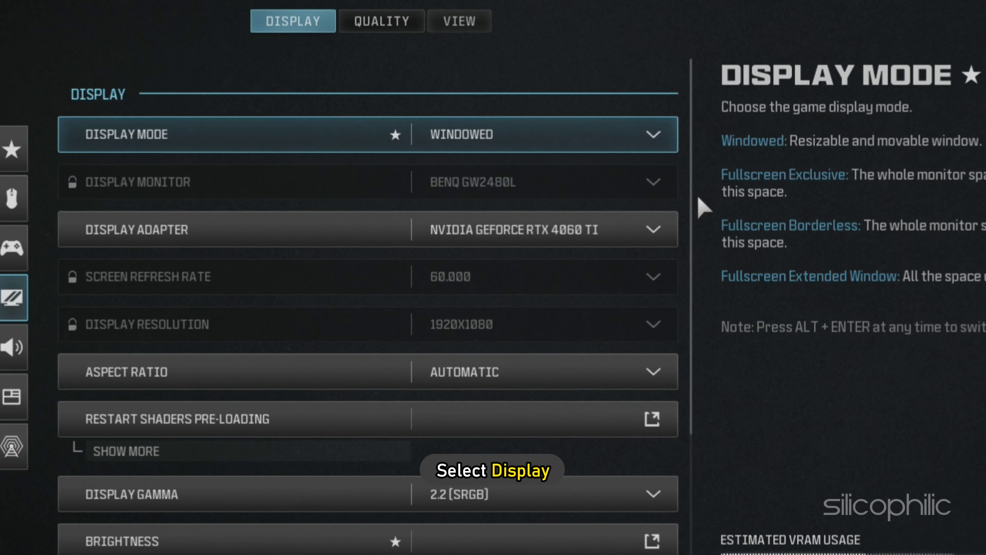
{"action": "left_click", "coordinate": [202, 426]}
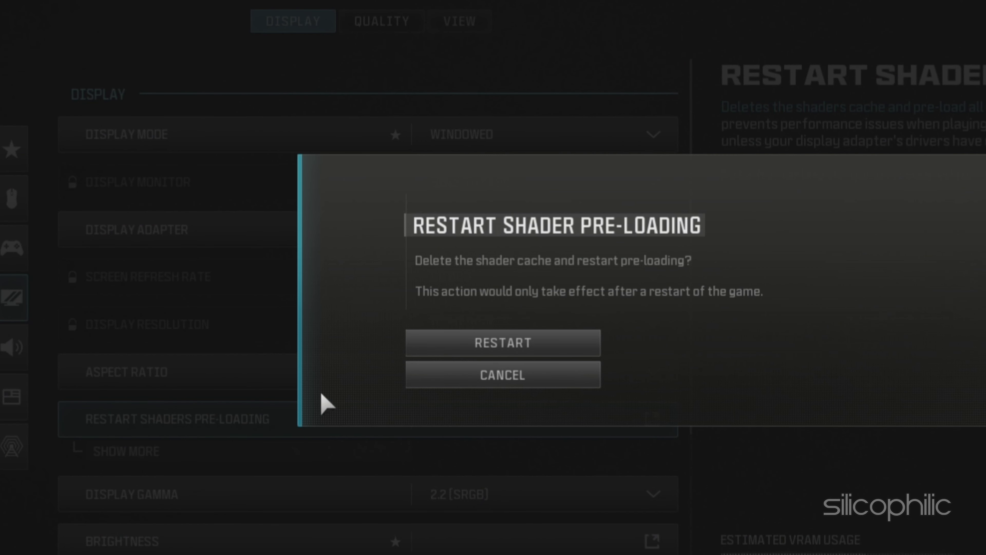
{"action": "left_click", "coordinate": [511, 349]}
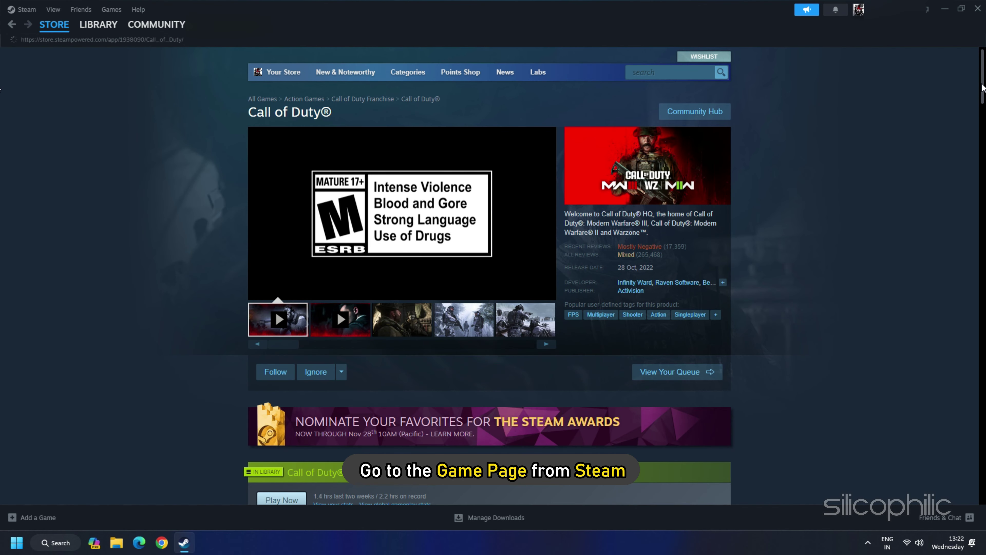
Step: Scroll the Call of Duty store page down to its System Requirements section
{"action": "scroll", "coordinate": [502, 410], "scroll_direction": "down", "scroll_amount": 15}
{"action": "scroll", "coordinate": [503, 410], "scroll_direction": "down", "scroll_amount": 10}
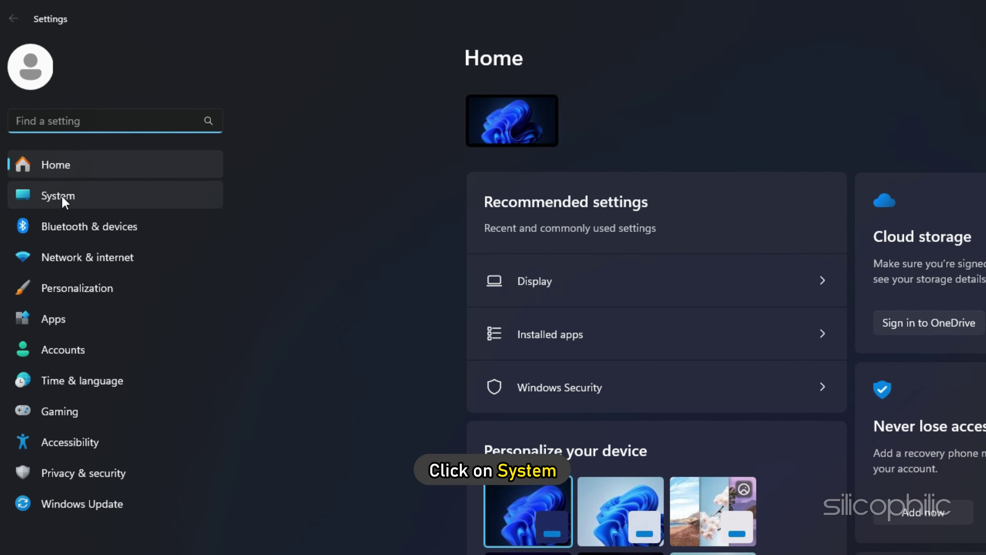
Step: Open System > About in Windows Settings to view the PC's device specifications
{"action": "left_click", "coordinate": [44, 131]}
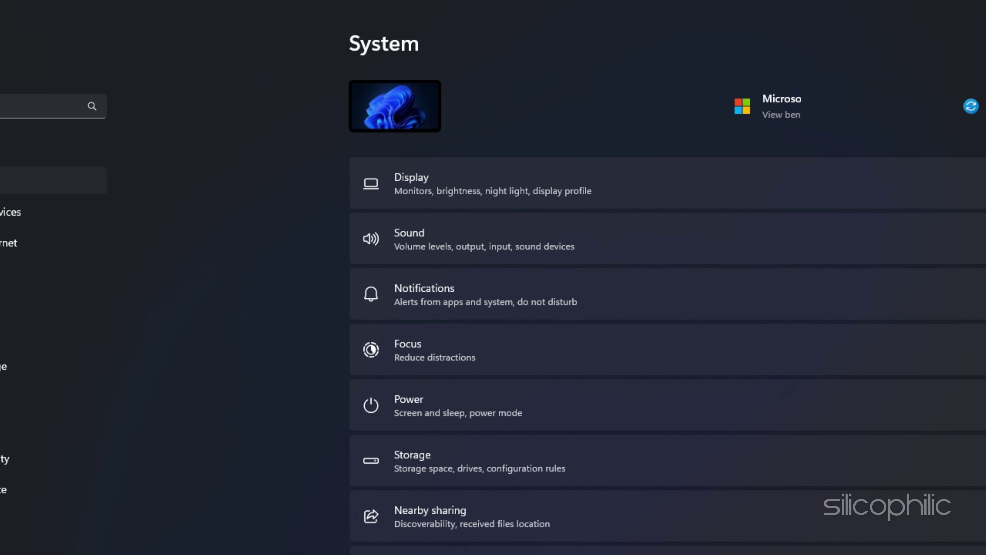
{"action": "scroll", "coordinate": [213, 343], "scroll_direction": "down", "scroll_amount": 10}
{"action": "left_click", "coordinate": [229, 466]}
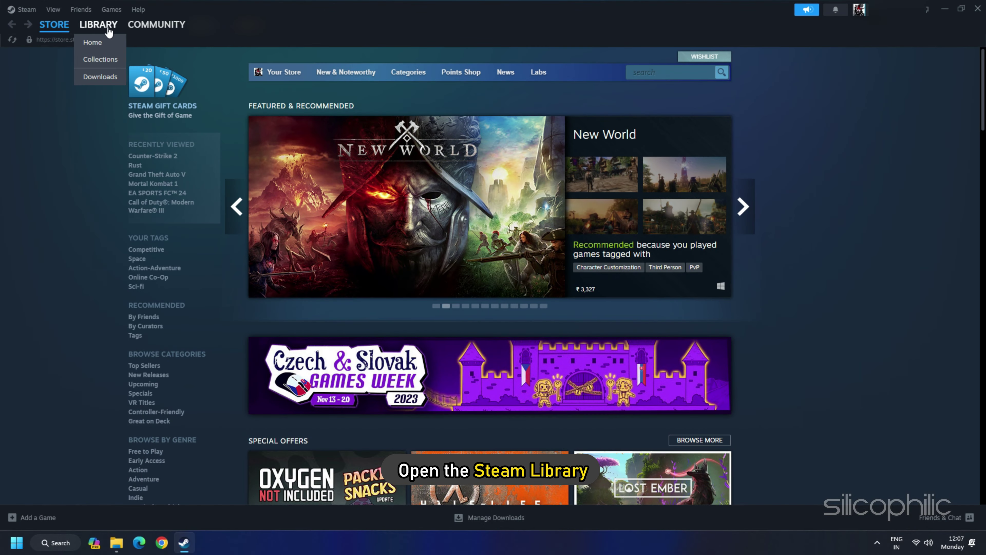
Step: Verify integrity of Call of Duty's game files from Properties > Installed Files in the Library
{"action": "left_click", "coordinate": [109, 31]}
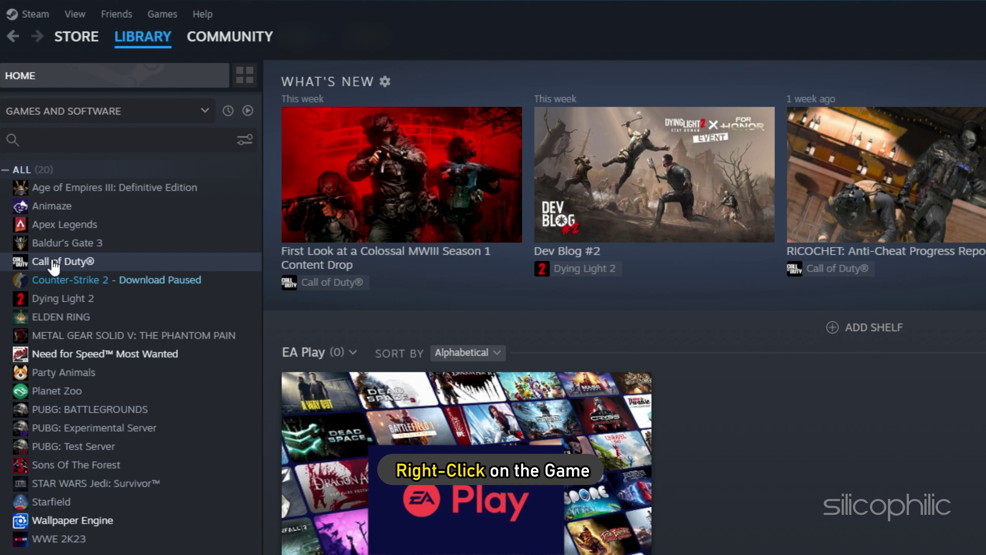
{"action": "right_click", "coordinate": [53, 261]}
{"action": "left_click", "coordinate": [85, 378]}
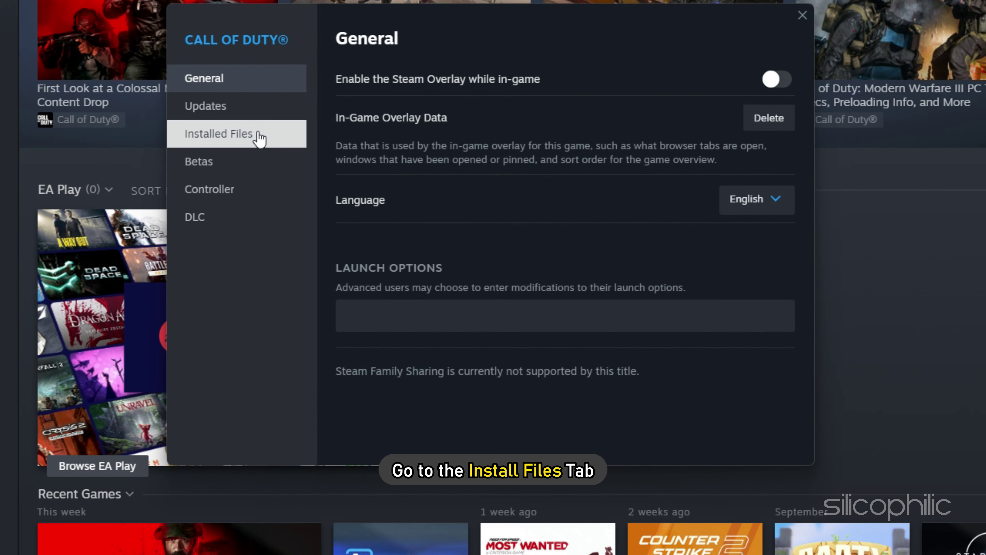
{"action": "left_click", "coordinate": [256, 136]}
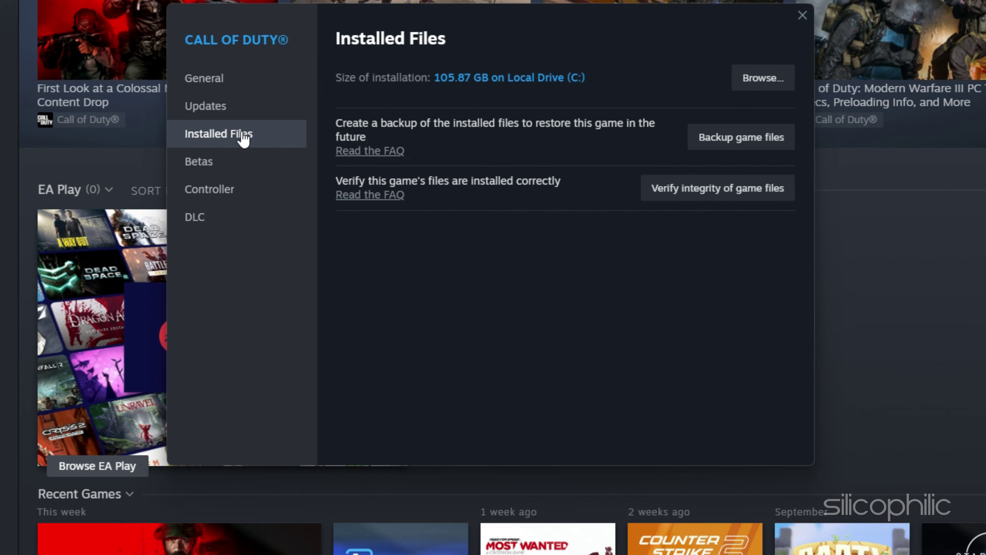
{"action": "left_click", "coordinate": [722, 190]}
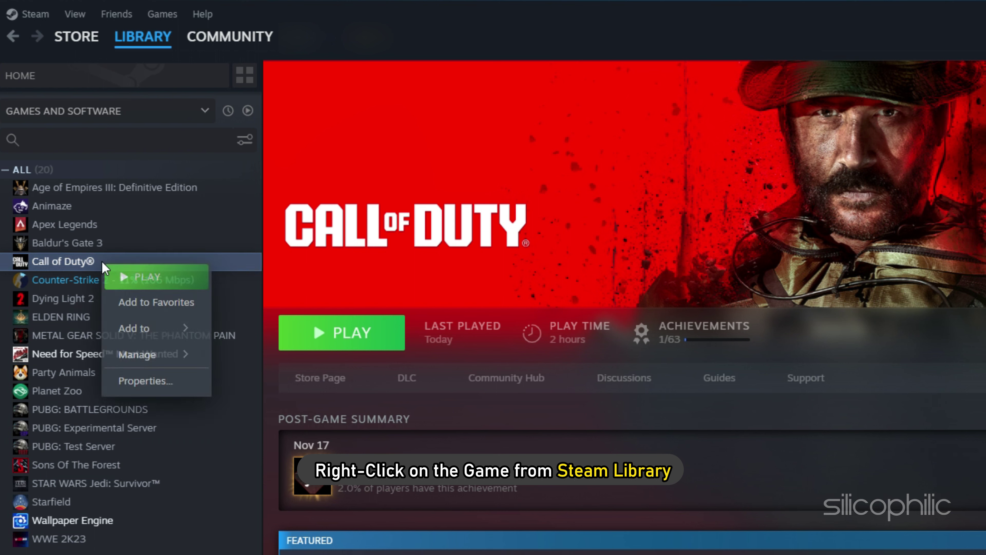
Step: Choose Manage > Uninstall for Call of Duty in the Steam Library
{"action": "mouse_move", "coordinate": [142, 339]}
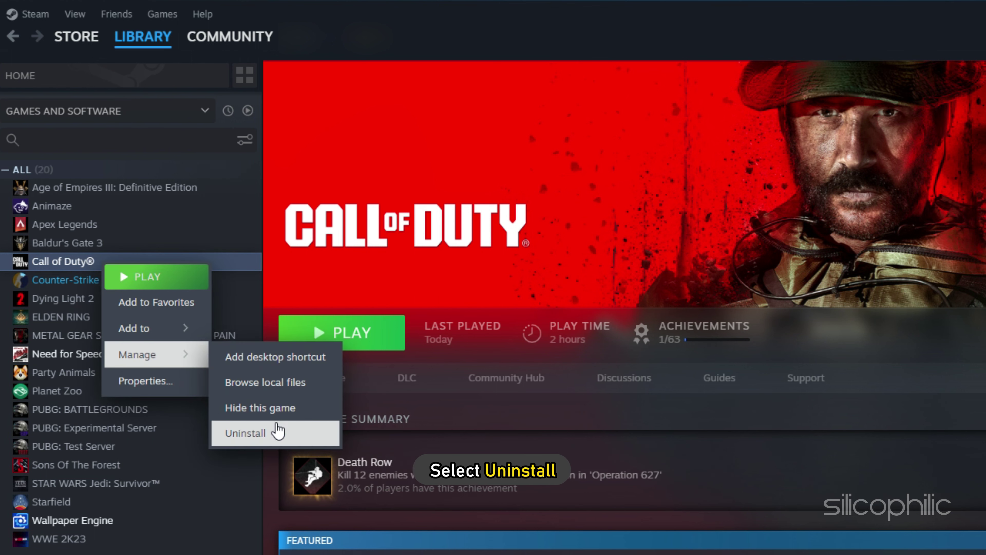
{"action": "left_click", "coordinate": [280, 432]}
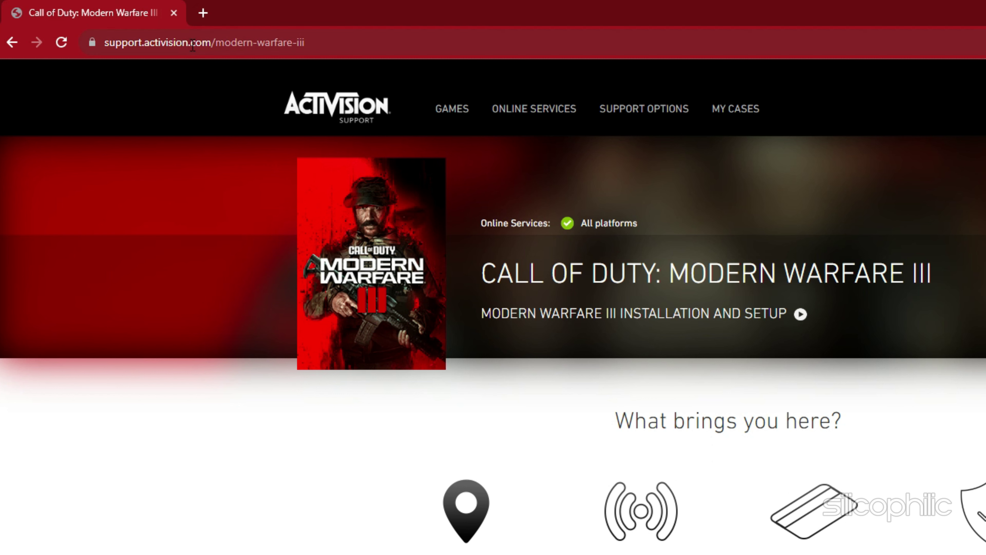
Step: Pick Modern Warfare III on Steam under Support Options, then view its Facebook and X pages
{"action": "left_click", "coordinate": [625, 115]}
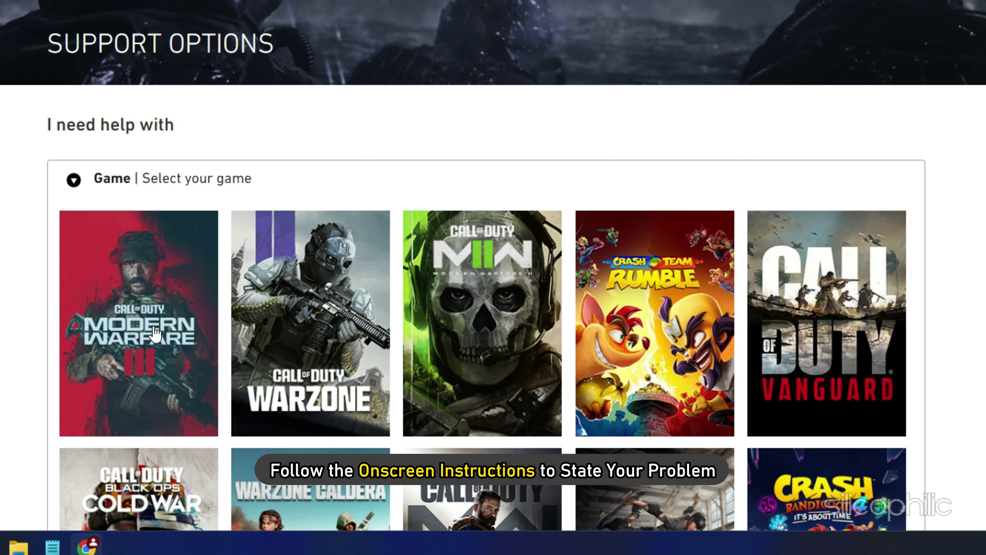
{"action": "left_click", "coordinate": [153, 323]}
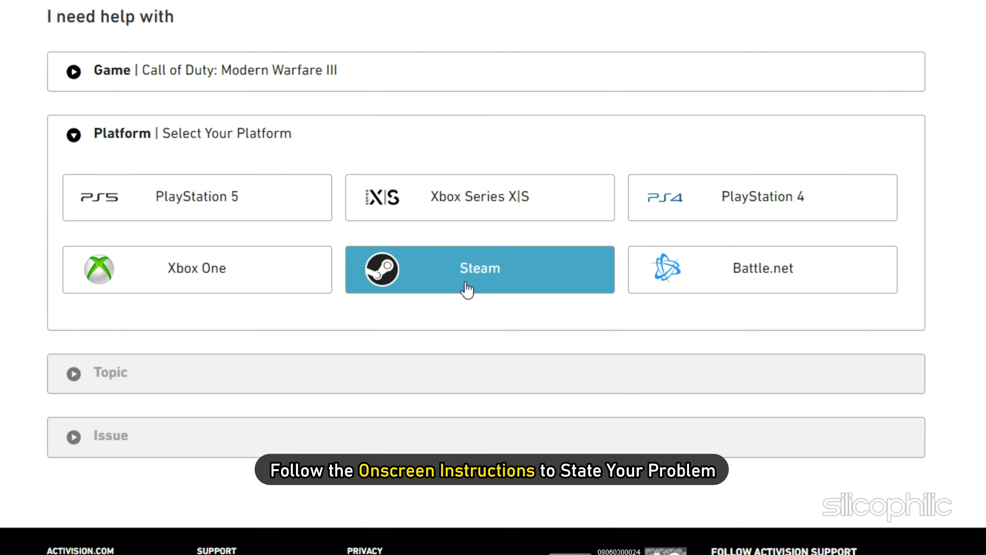
{"action": "left_click", "coordinate": [467, 286]}
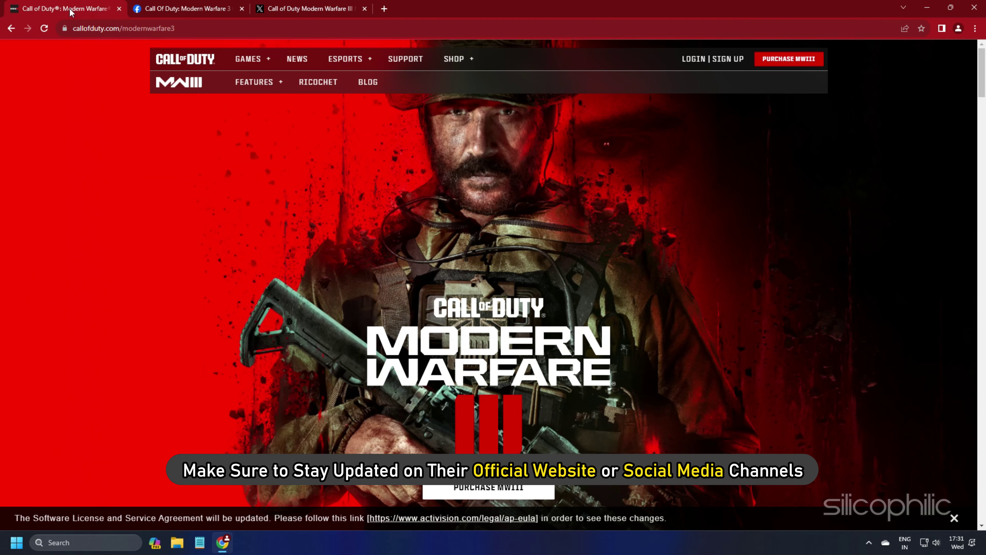
{"action": "left_click", "coordinate": [161, 10]}
{"action": "left_click", "coordinate": [267, 14]}
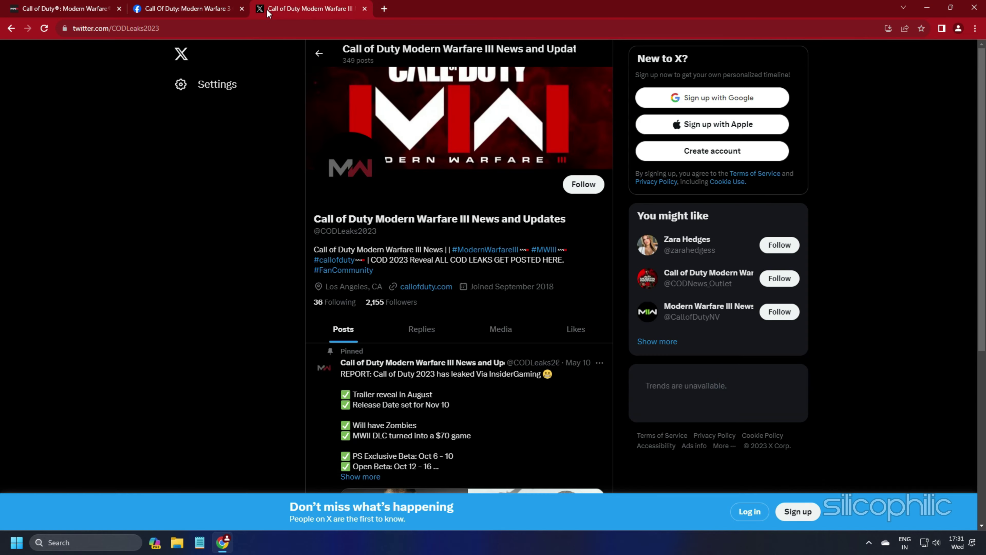